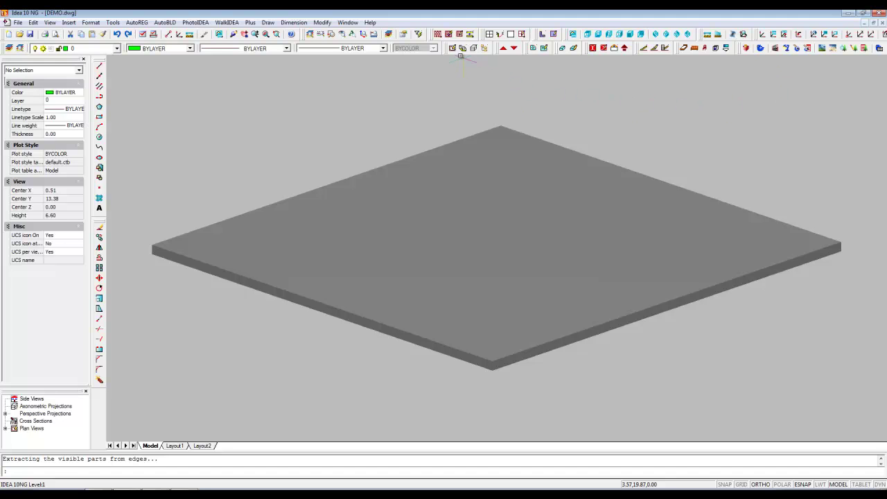
In plan view, draw a U polyline: a 2-unit line, an arc 1.5 up, and a 2-unit return.
click(452, 50)
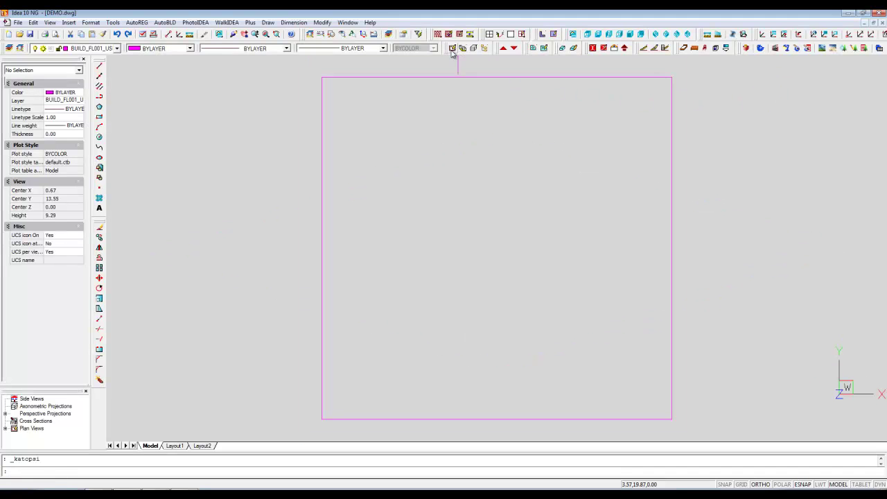
click(101, 98)
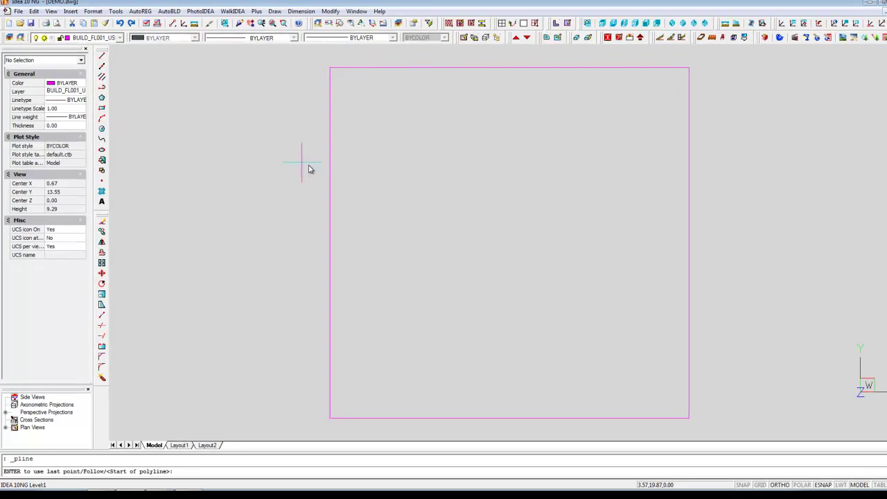
click(381, 223)
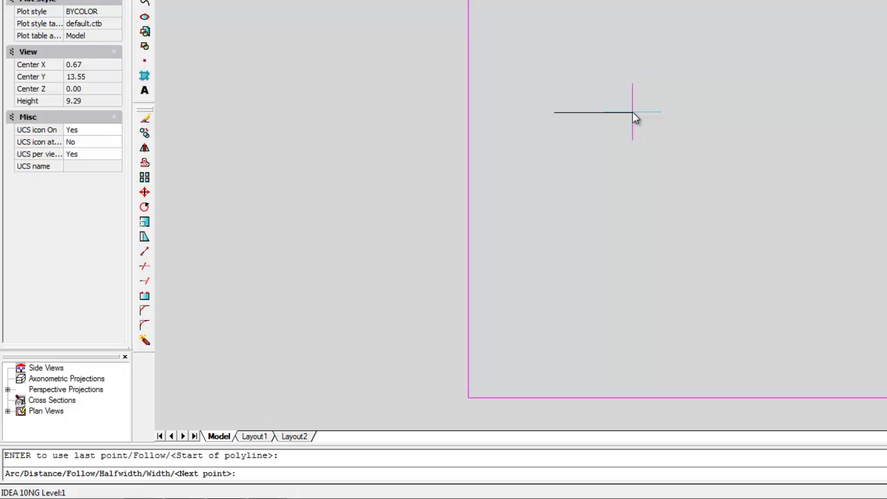
text(@2,0)
key(Return)
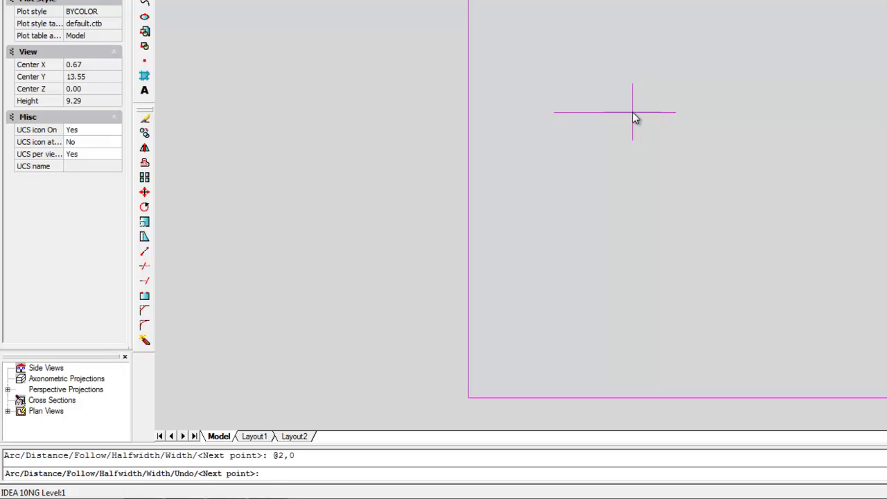
text(a)
key(Return)
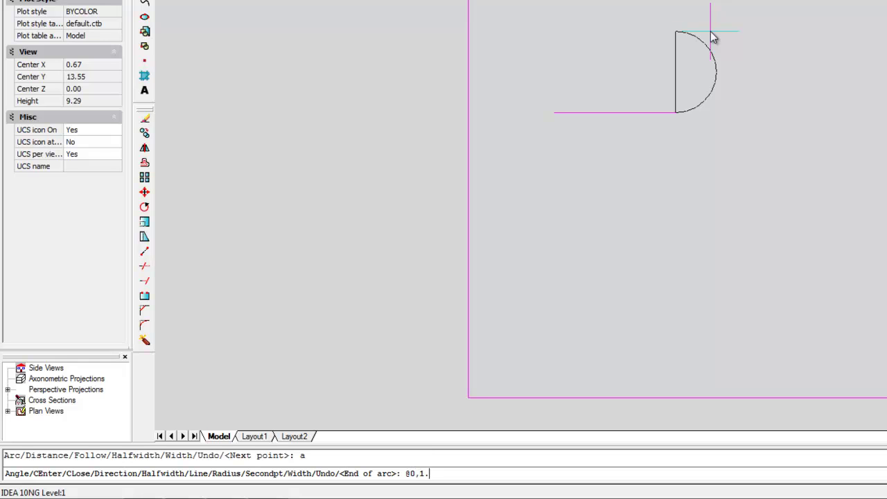
text(.5)
key(Return)
key(Return)
text(@-2,0)
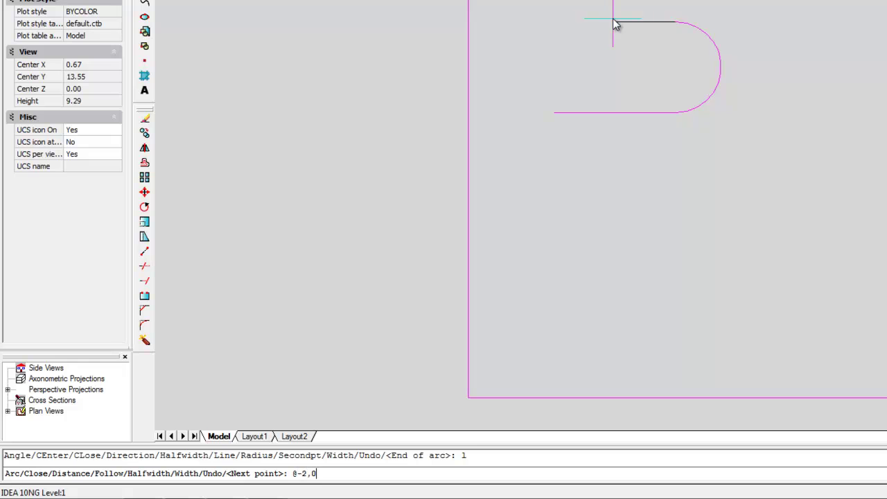
key(Return)
key(Return)
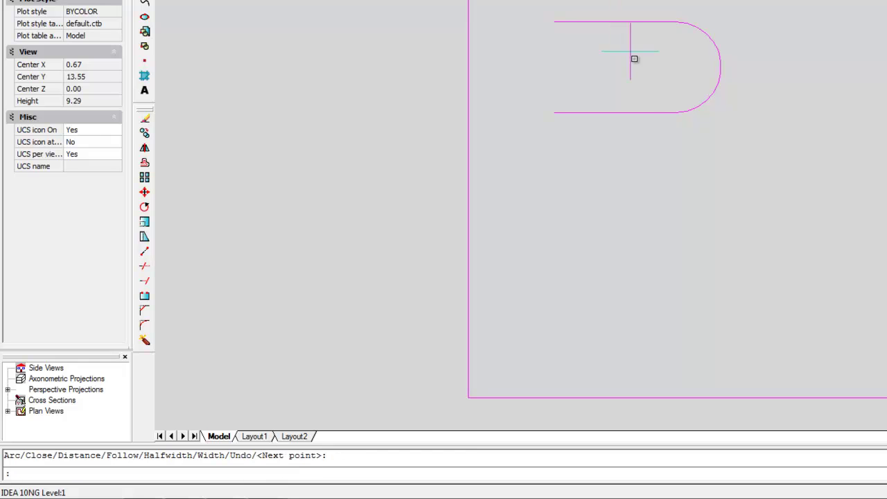
Draw the arrow polyline: 1.6 right, 1.3 at -45°, 1.3 at -135°, then 1.6 back left.
click(670, 206)
text(@1.6,0)
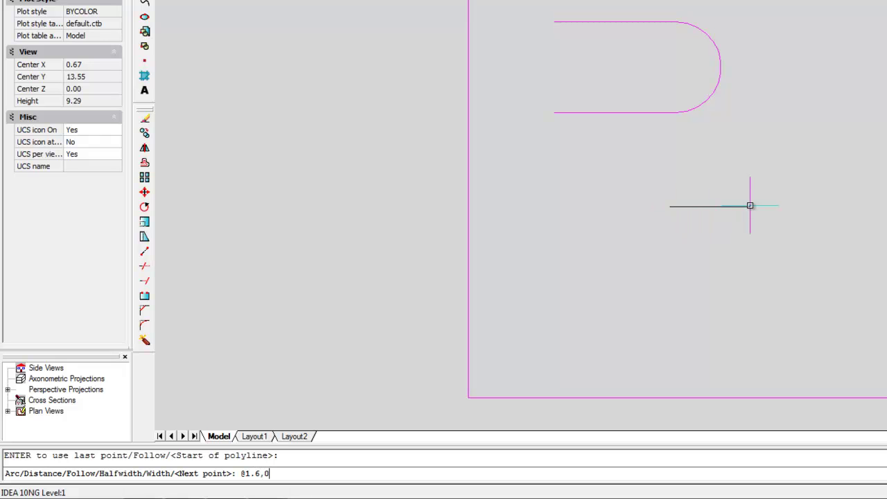
key(Return)
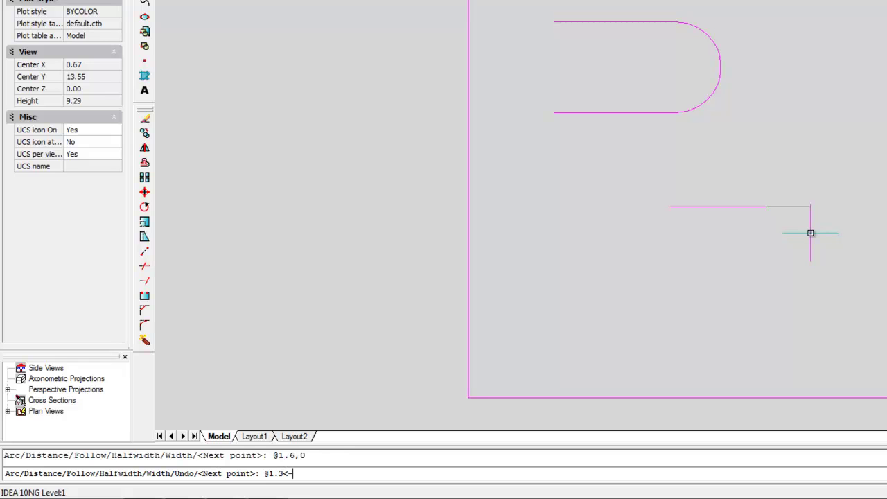
key(Return)
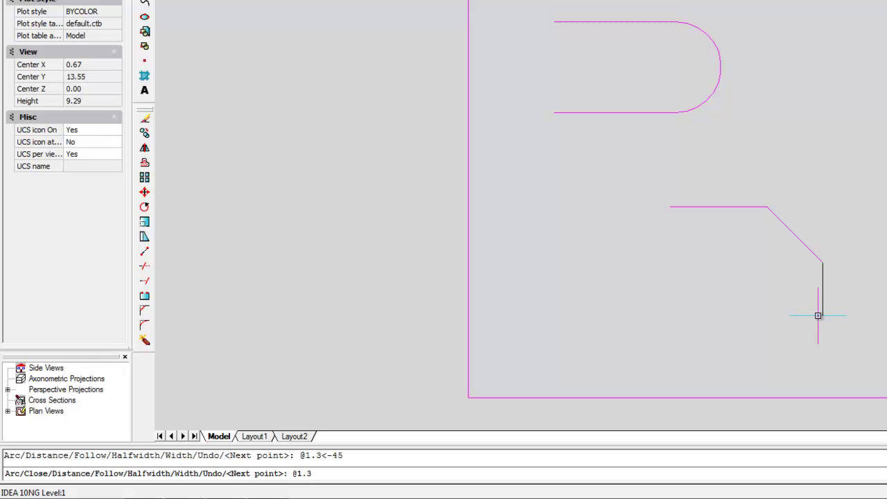
text(<-135)
key(Return)
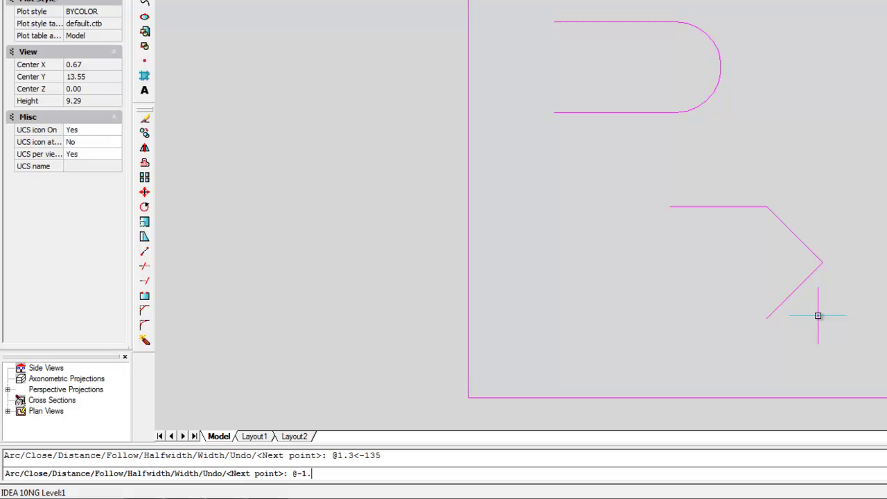
text(0)
key(Return)
key(Return)
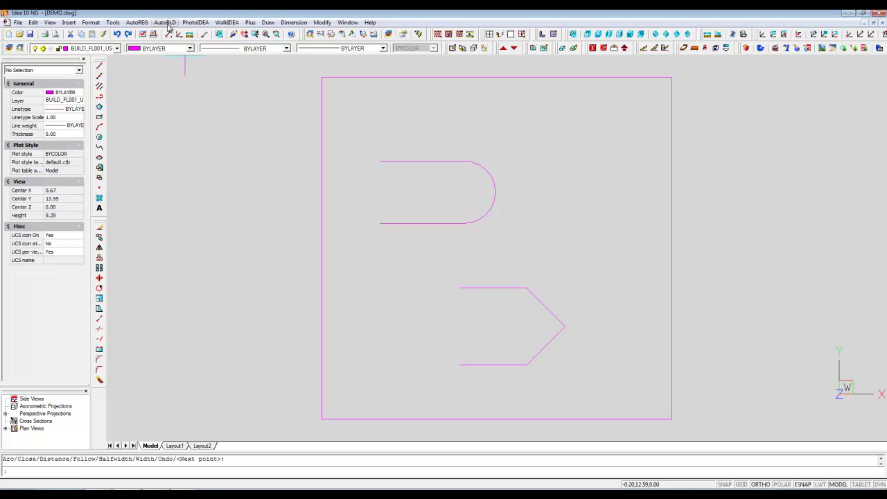
Offset the arrow outline by 0.50 and window-select the three nested arrows.
click(166, 23)
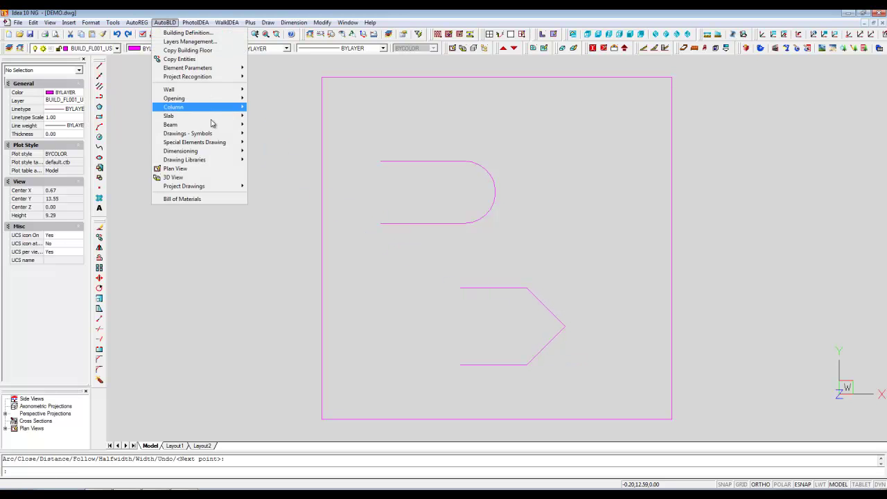
mouse_move(195, 142)
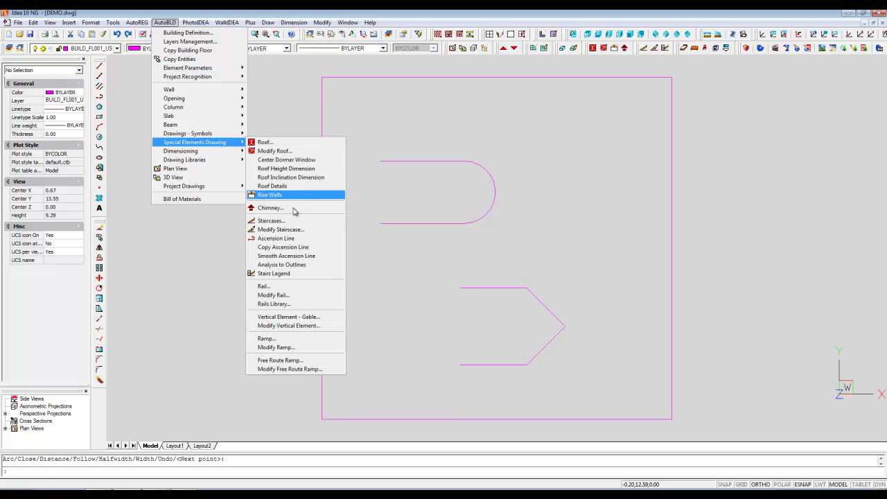
click(291, 246)
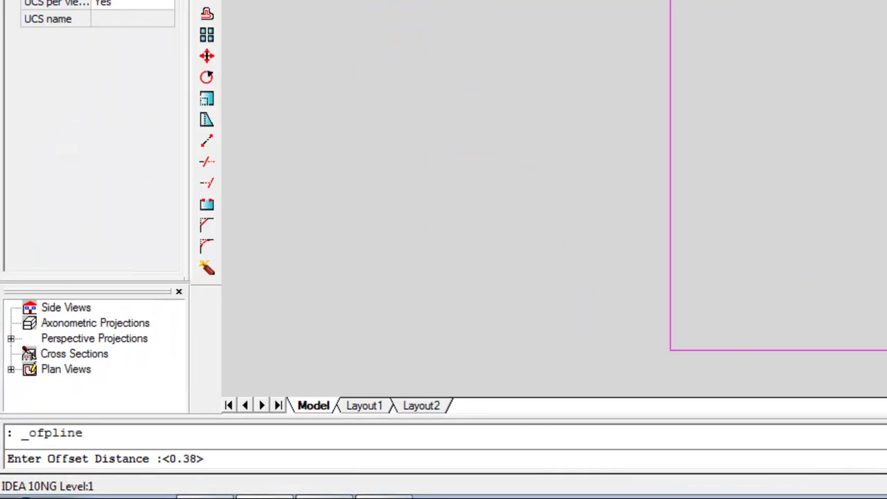
text(0.50)
key(Return)
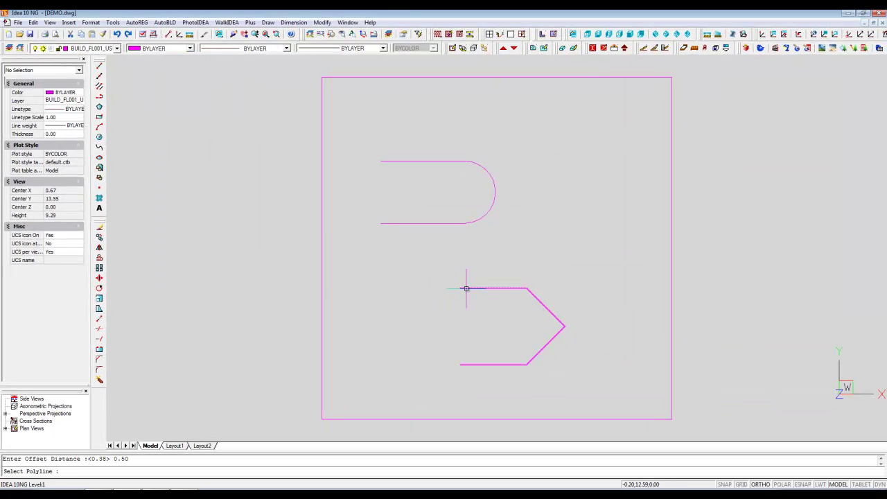
click(468, 288)
click(499, 247)
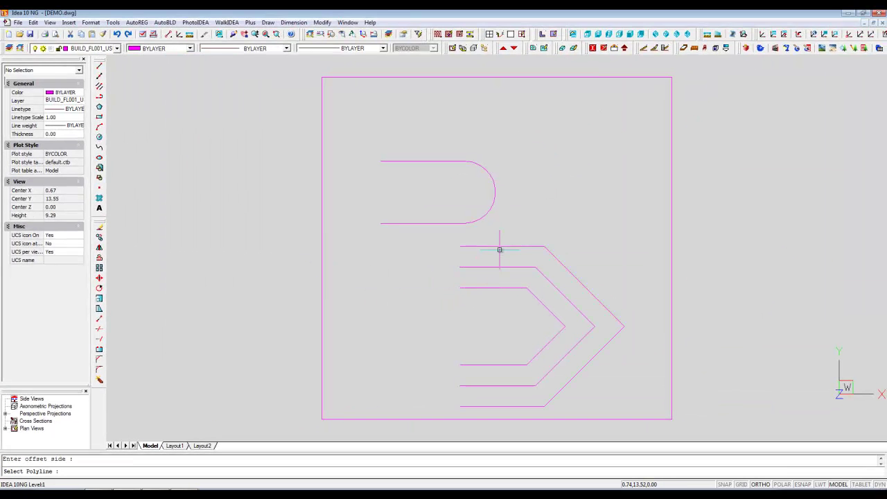
key(Escape)
click(576, 261)
click(515, 301)
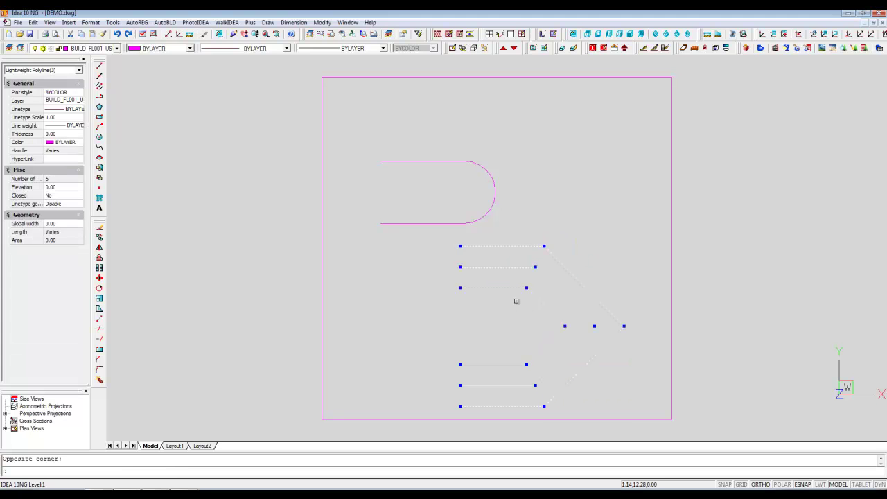
Move the three arrow outlines further to the right.
click(99, 278)
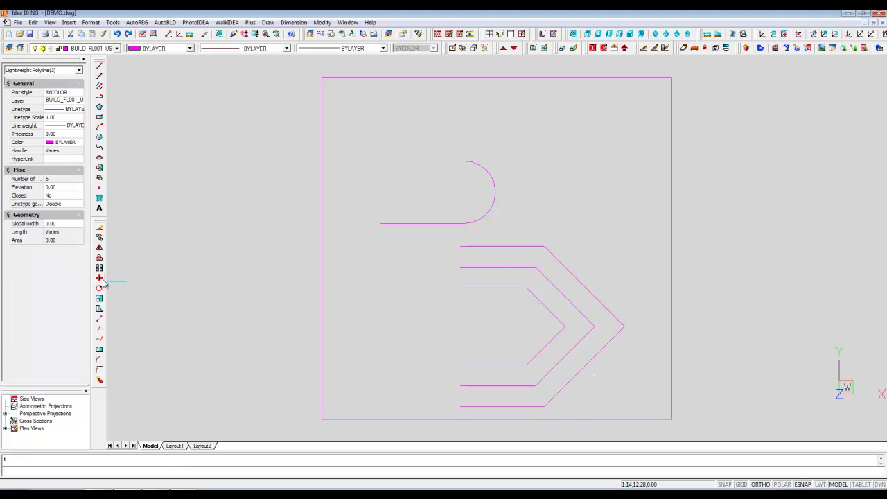
click(395, 293)
click(427, 293)
key(Escape)
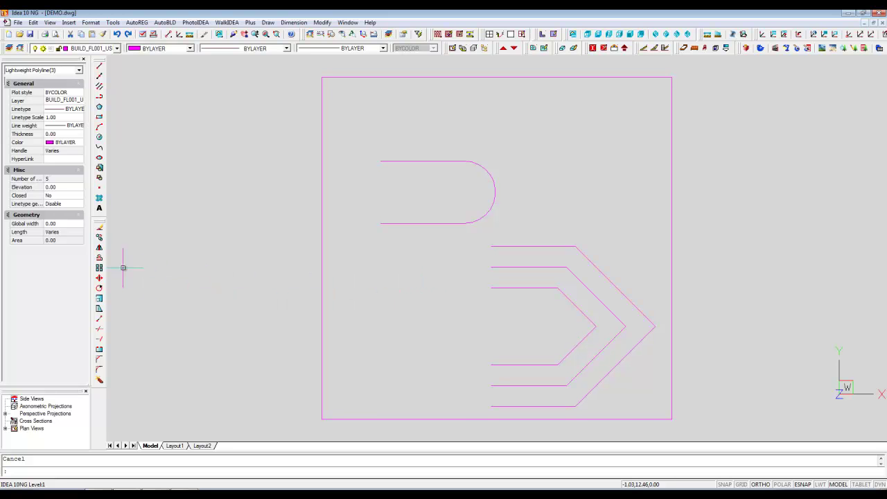
Offset the U outline by 0.40 into three nested U curves and select them.
click(101, 260)
text(0.40)
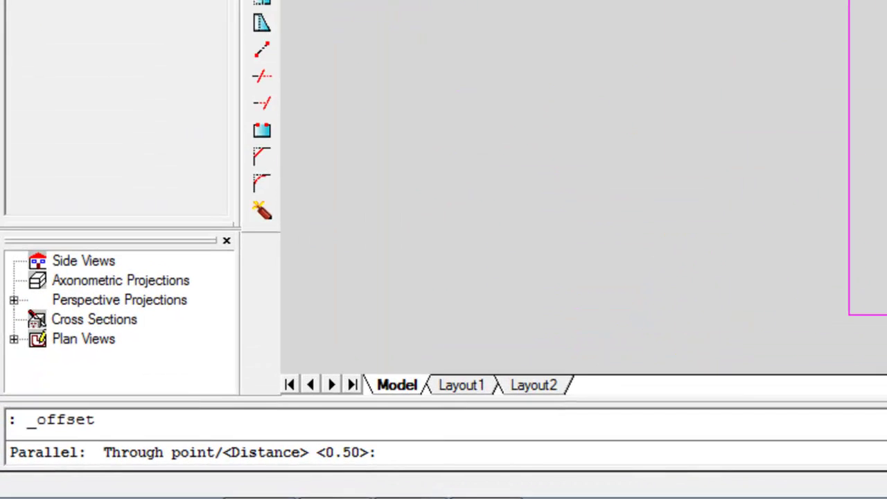
key(Return)
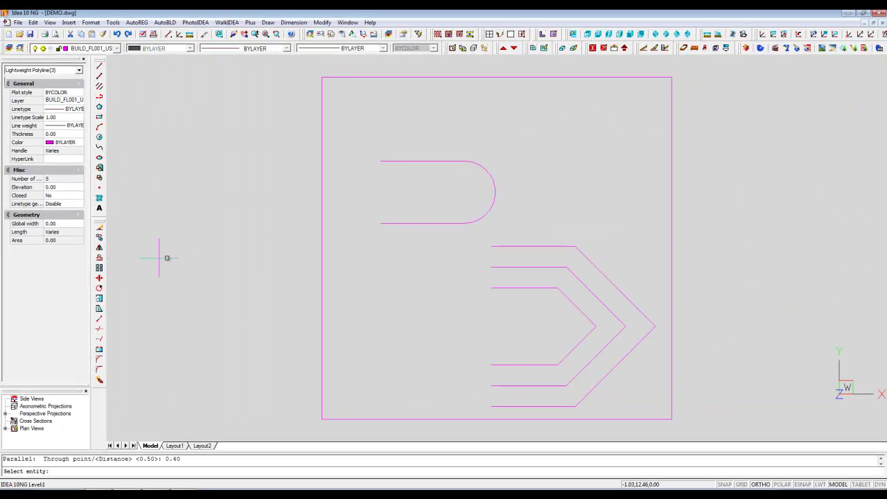
click(397, 223)
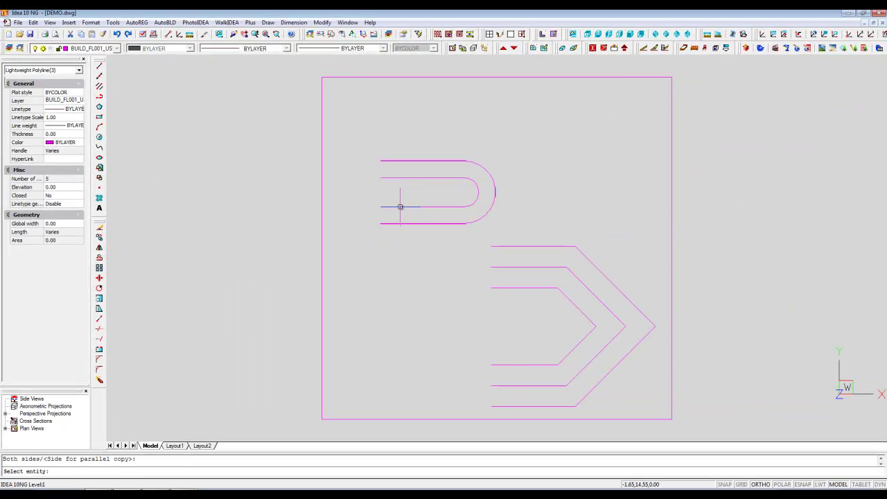
click(401, 235)
key(Return)
click(414, 245)
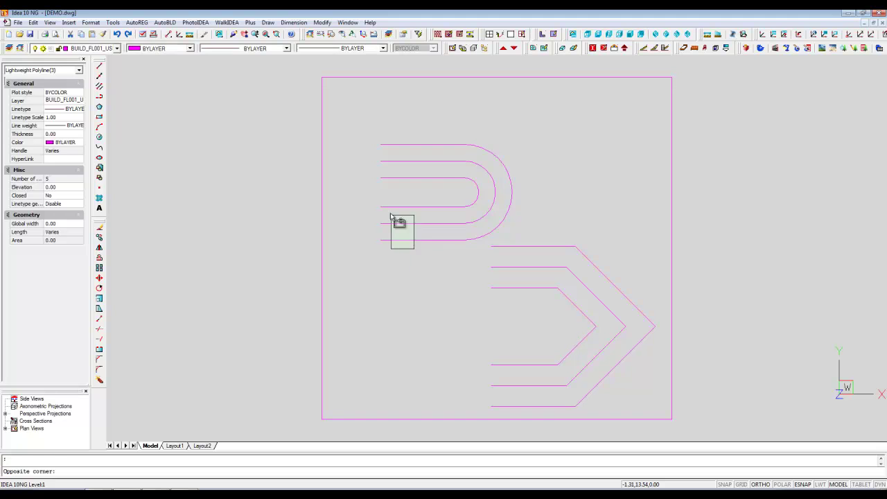
Move the three U curves upward.
click(100, 277)
click(423, 303)
key(Escape)
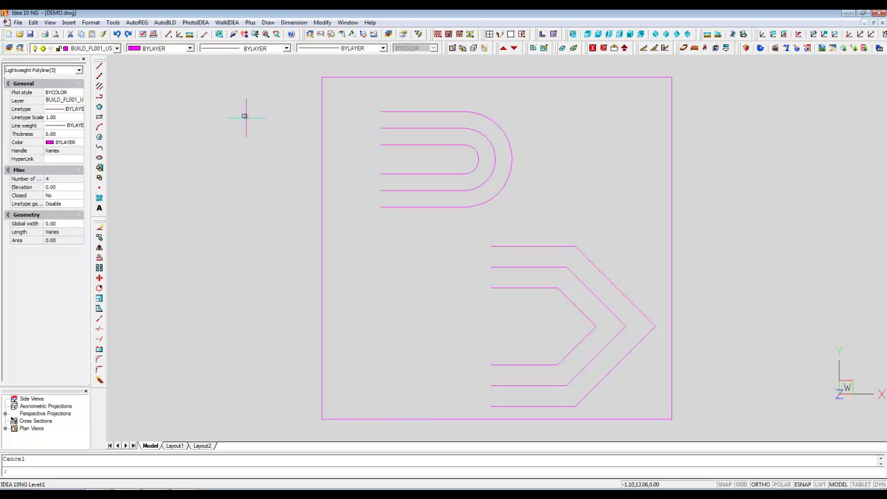
click(165, 22)
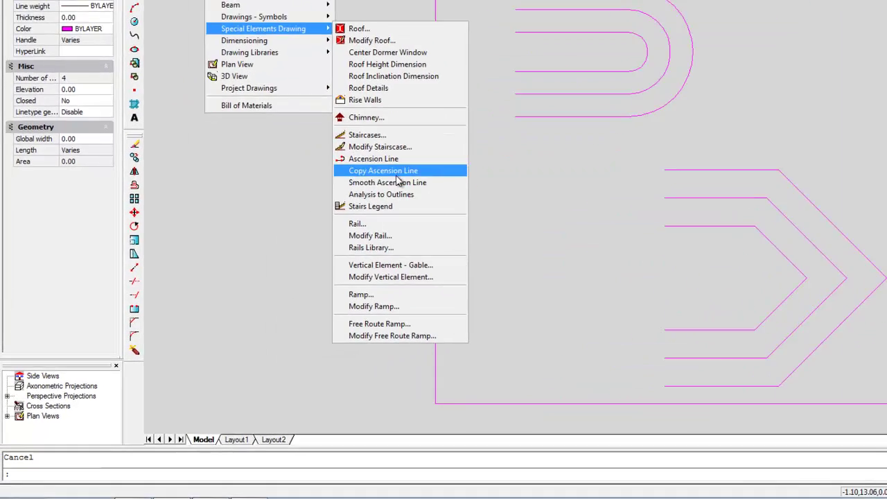
Smooth the middle chevron polyline's corners with a 0.50 radius.
click(288, 246)
click(694, 190)
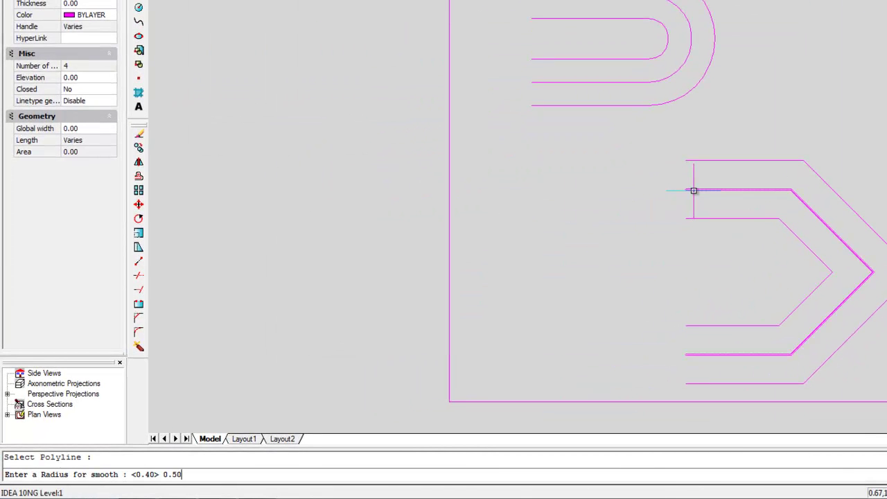
key(Return)
key(Escape)
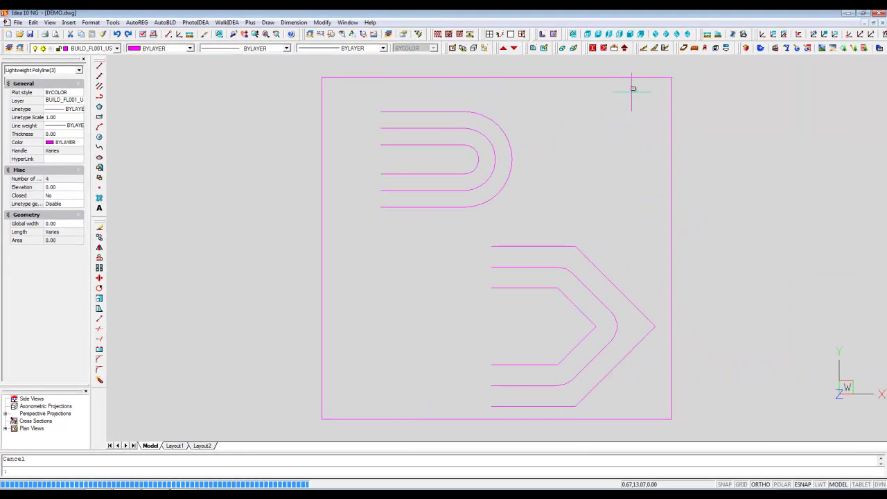
Create a Free-Route stair using the middle chevron as ascension line and the chevron outlines, giving length 7.37.
click(642, 52)
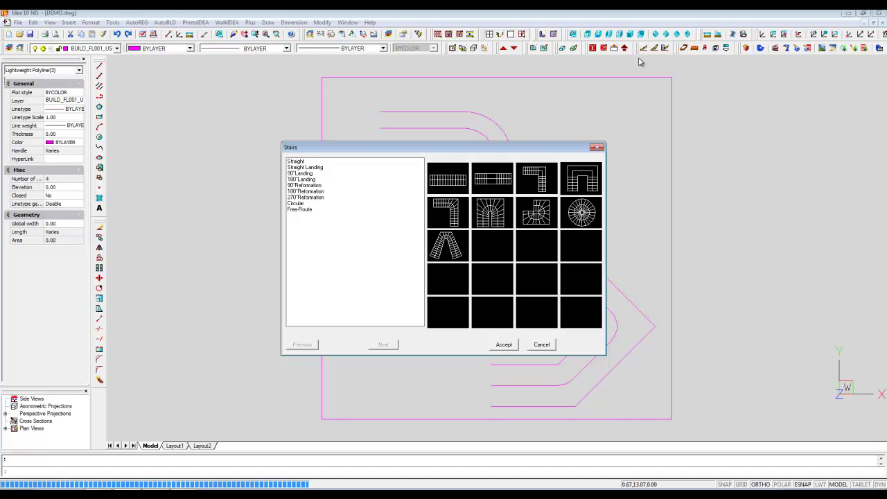
click(462, 244)
click(504, 345)
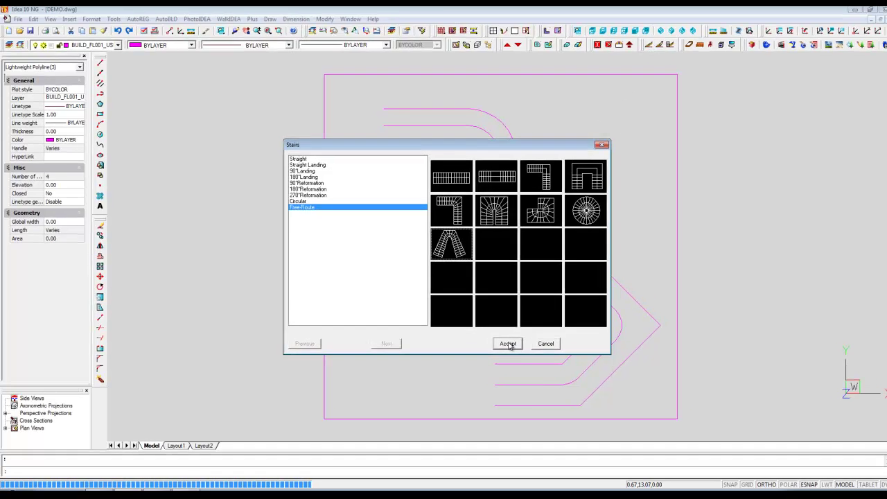
click(541, 64)
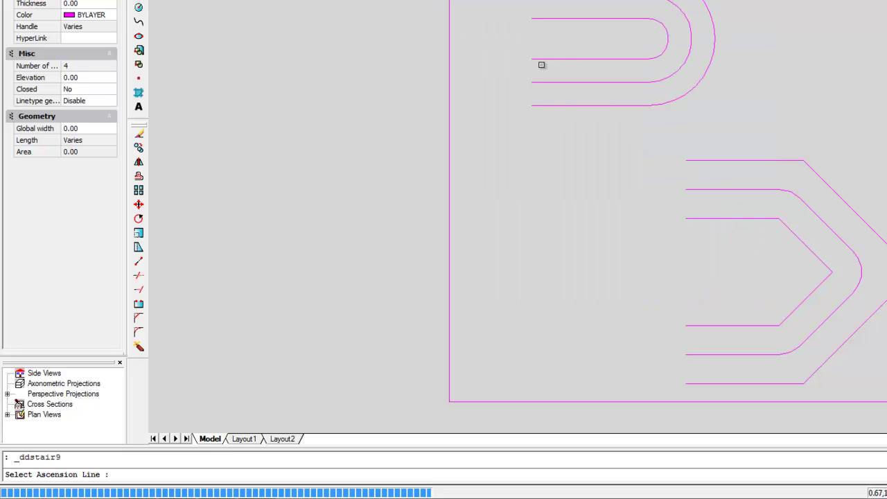
click(699, 189)
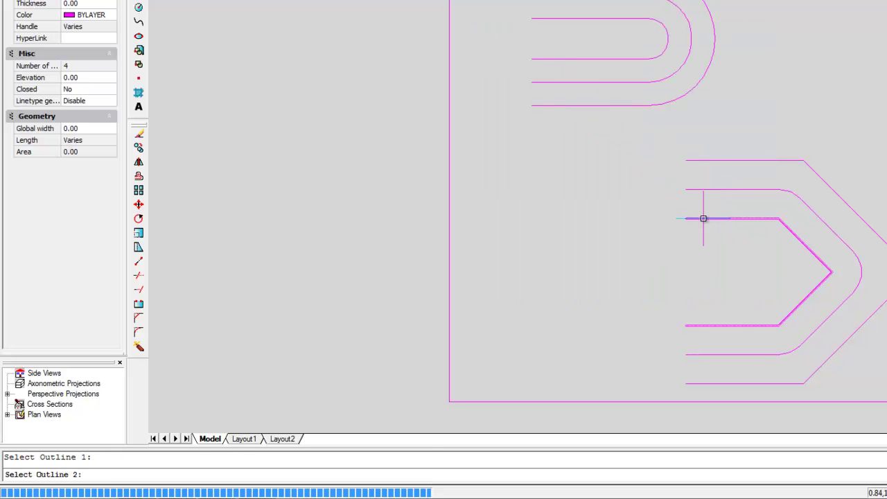
click(707, 160)
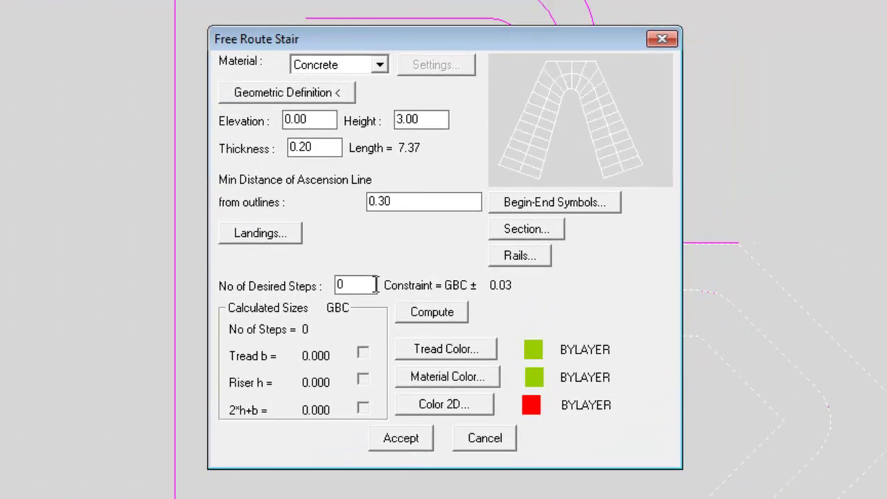
Compute the stair for 17, then 16 steps, giving 0.490 treads and 0.190 risers.
double_click(552, 185)
text(17)
click(416, 316)
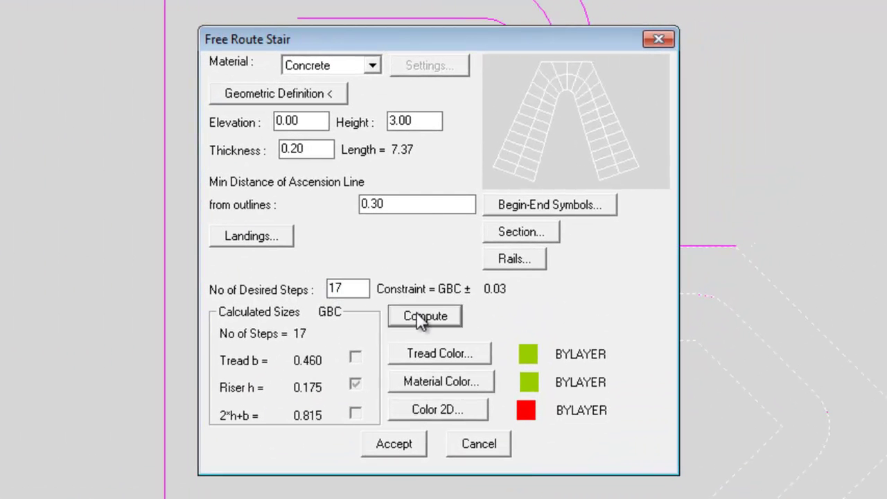
click(347, 285)
text(16)
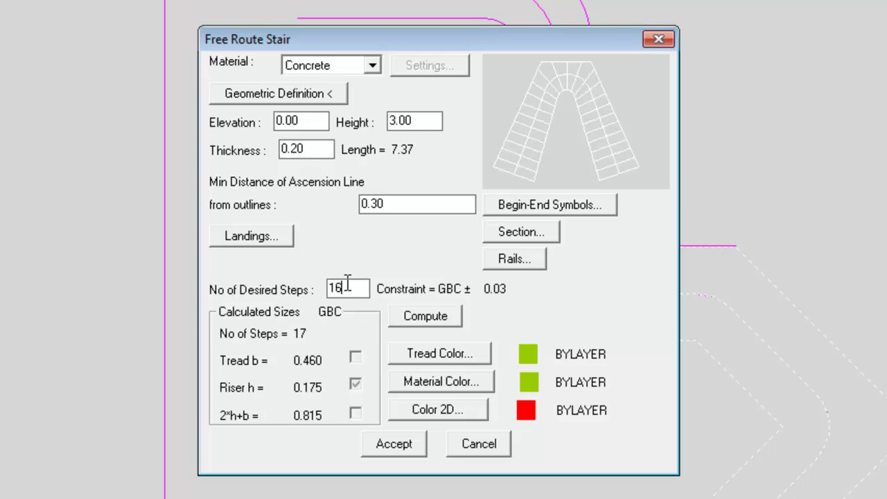
click(402, 316)
click(512, 261)
Give the left side a Rail with 2 intermediate handrails 0.20 apart and a rounded profile.
click(278, 65)
click(267, 108)
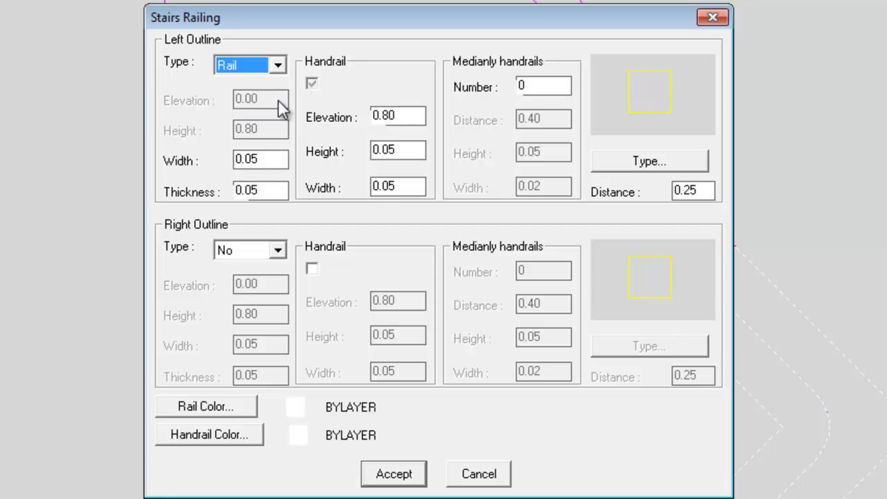
double_click(525, 88)
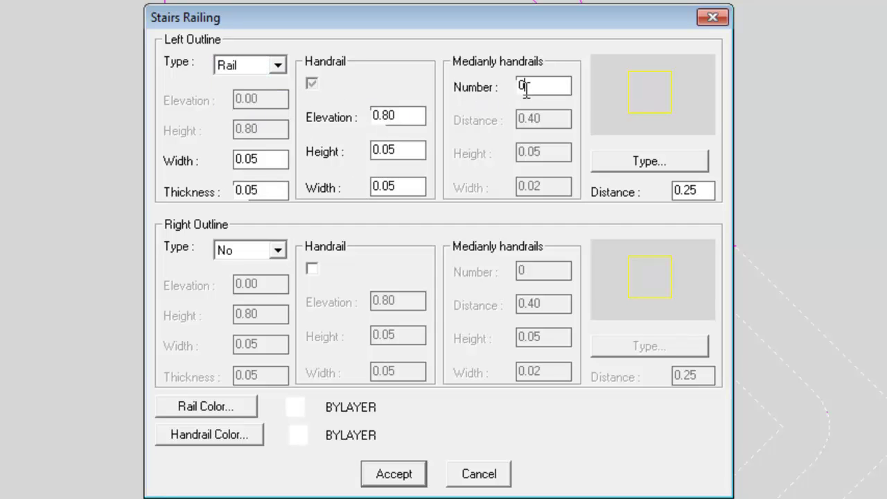
click(554, 119)
text(0.2)
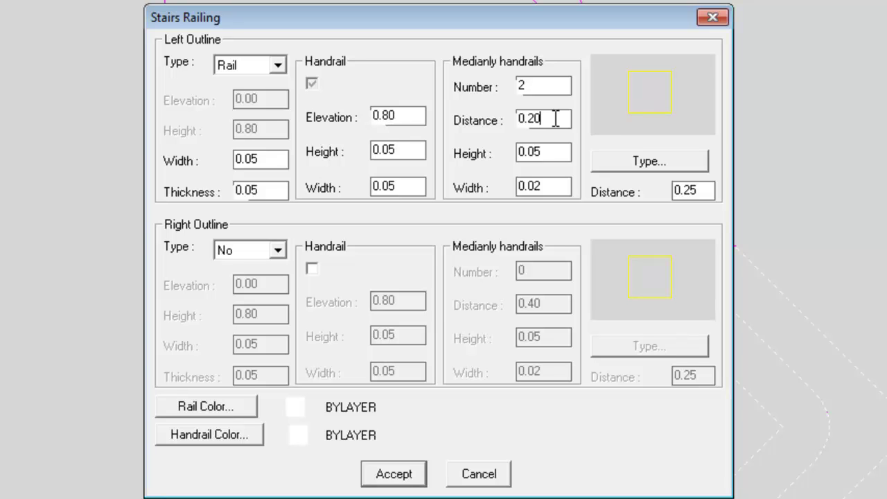
click(619, 151)
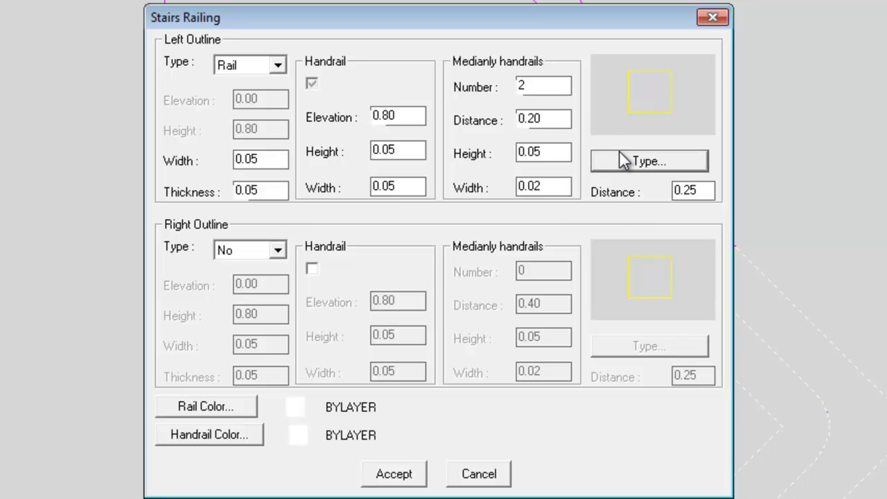
click(477, 165)
click(487, 381)
click(707, 192)
Set both the rail and handrail colour to 34 WOOD MAPLE.
click(238, 409)
click(556, 344)
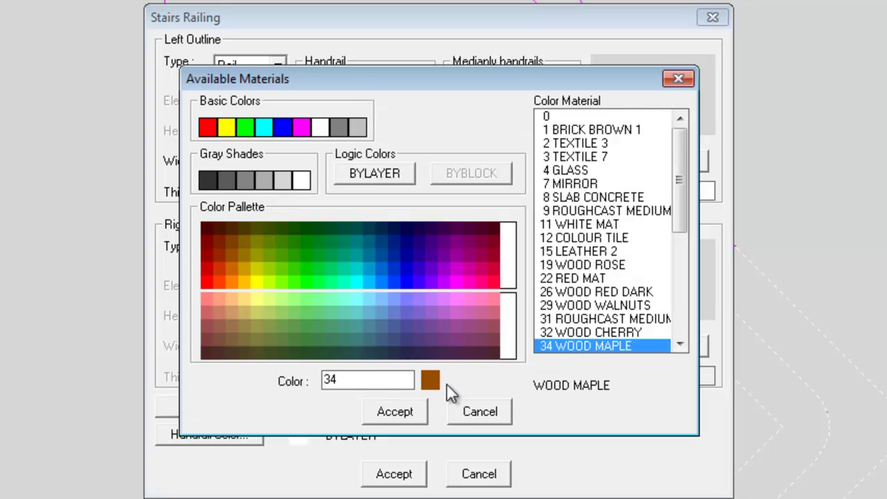
click(369, 420)
click(253, 444)
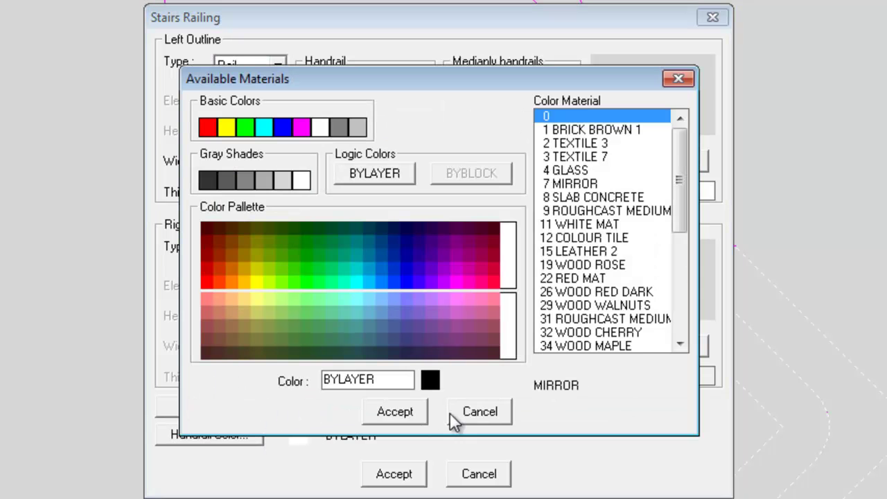
click(597, 349)
click(407, 412)
Make treads and body 32 WOOD CHERRY, create the 16-step railed stair, and view it in 3D.
click(394, 474)
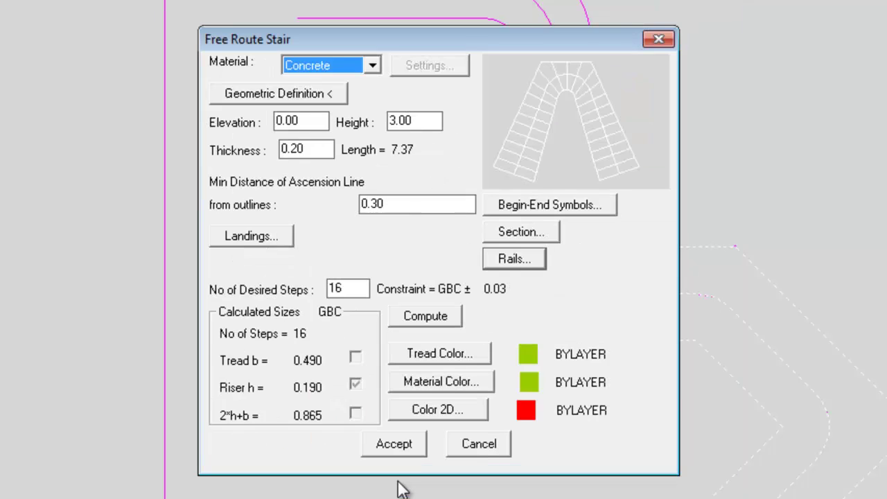
click(417, 352)
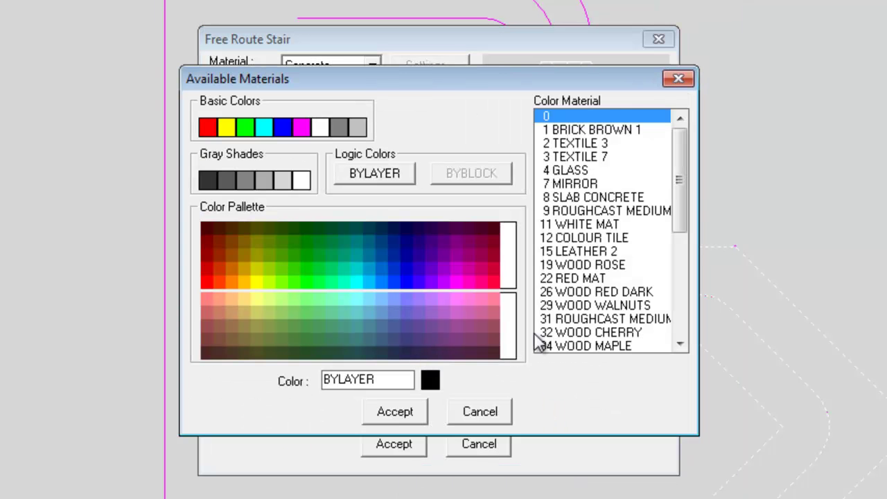
click(589, 320)
click(570, 334)
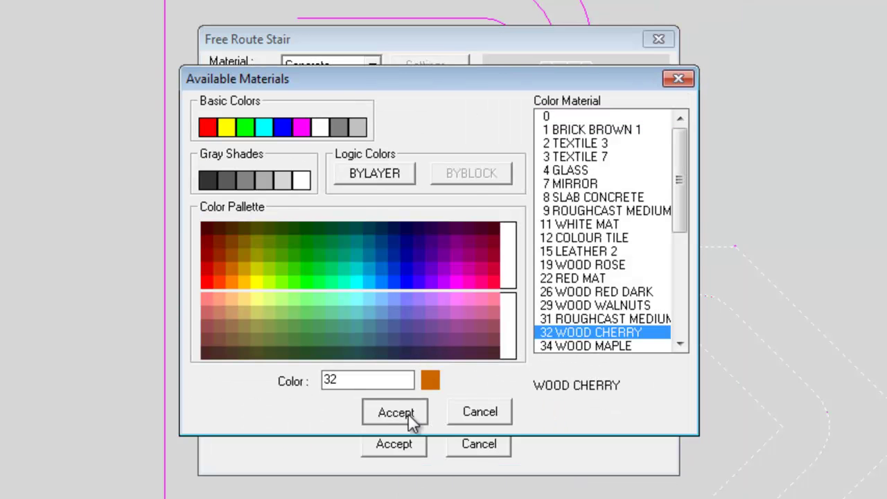
click(408, 417)
click(413, 379)
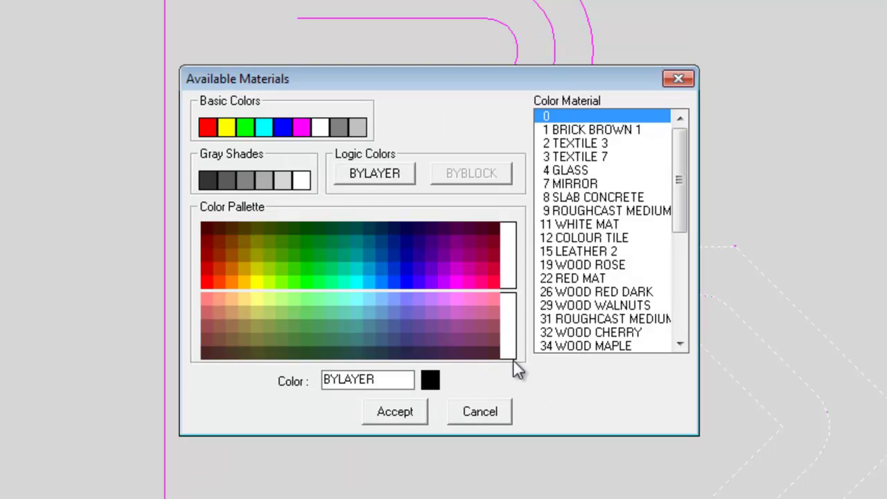
click(576, 334)
click(407, 416)
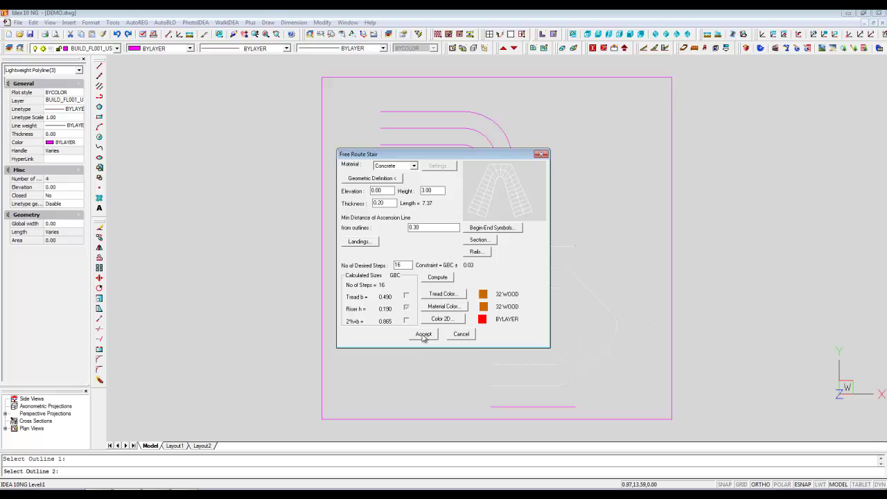
click(424, 335)
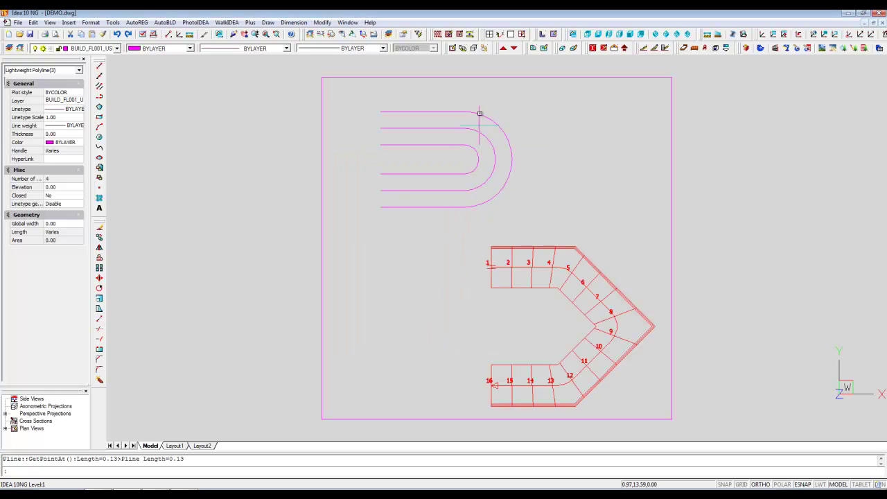
click(464, 50)
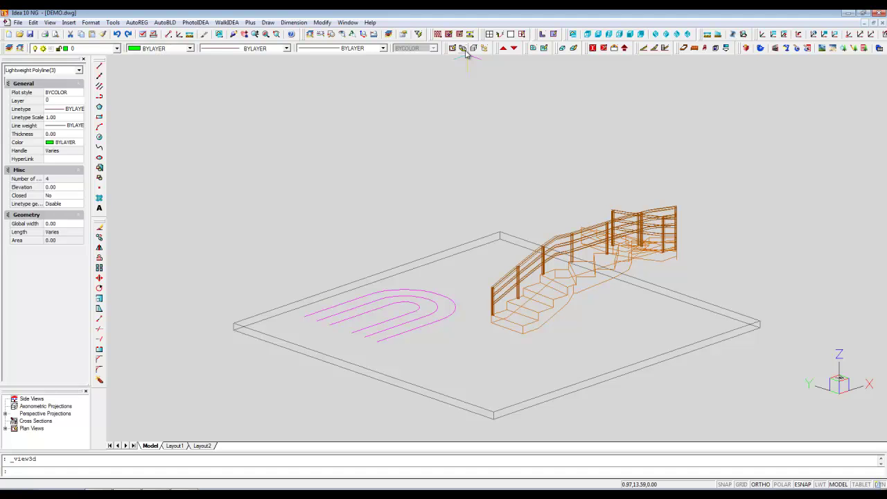
Start a free-route ramp, picking its ascension line and both outlines from the U curves.
click(166, 24)
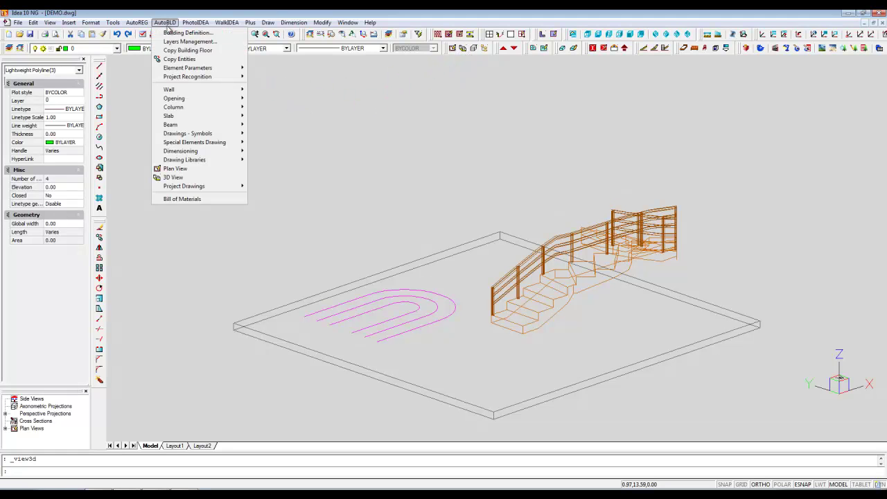
mouse_move(195, 142)
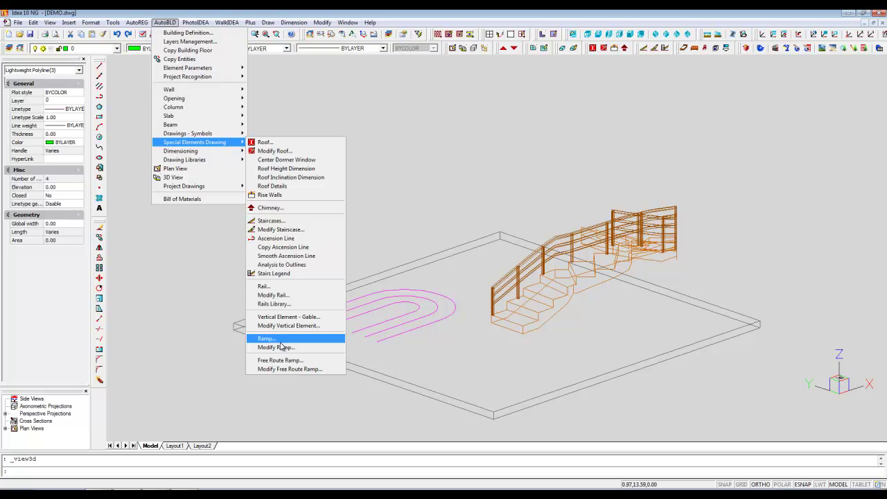
click(282, 361)
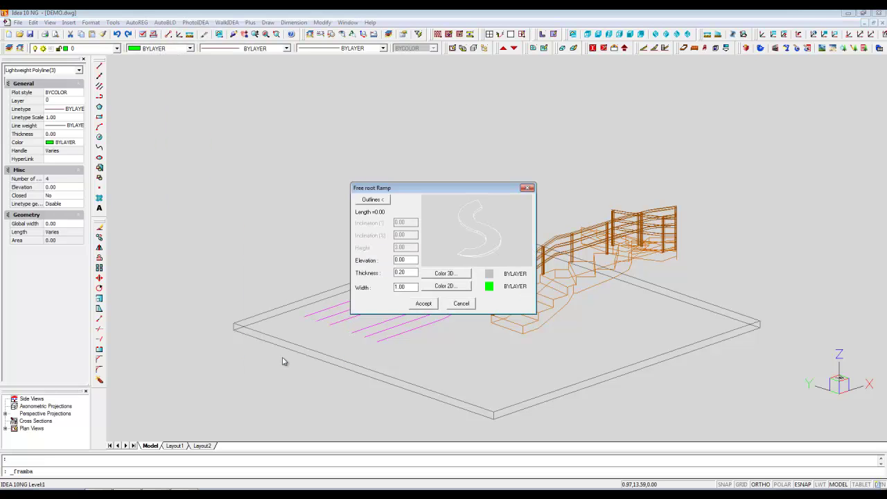
click(367, 199)
click(361, 304)
click(357, 299)
click(368, 316)
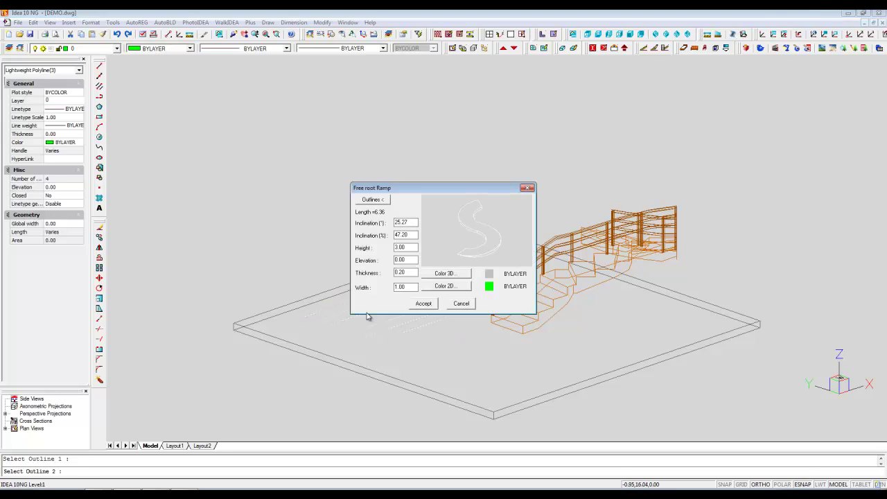
Set the ramp width to 0.80 and its colour to 22 RED MAT, then create it.
click(408, 290)
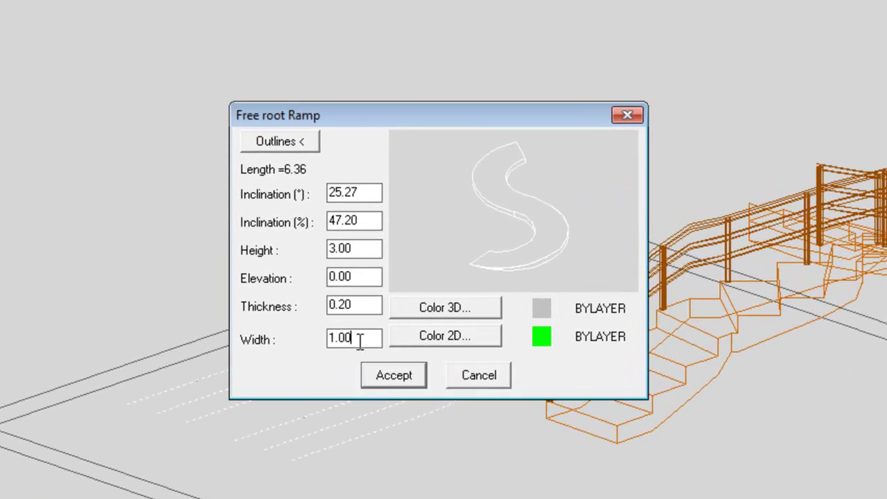
drag(359, 344, 315, 341)
text(0.80)
click(415, 306)
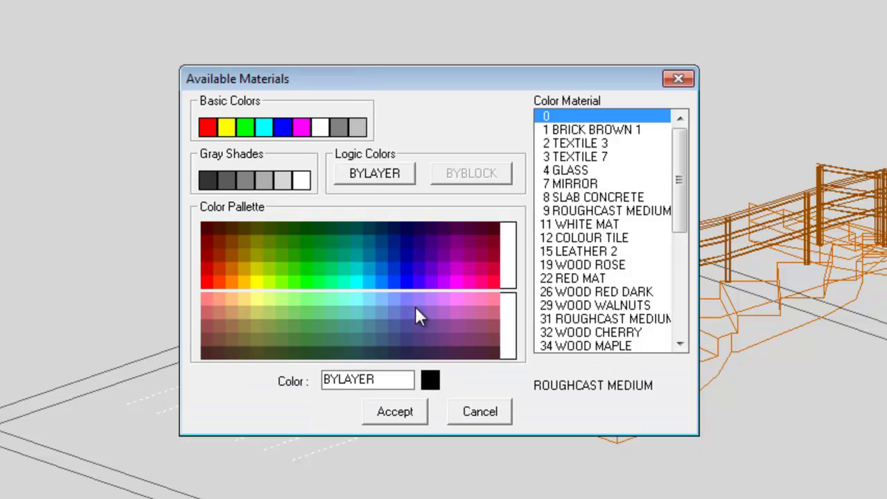
click(560, 278)
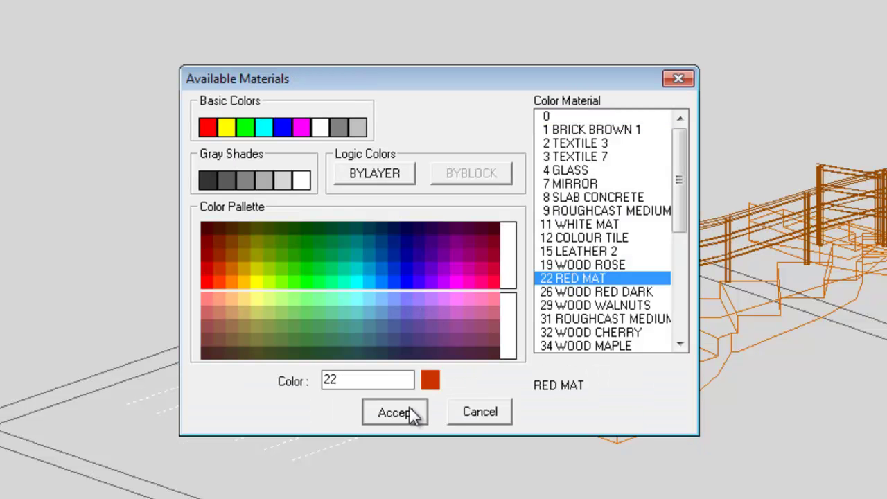
click(409, 409)
click(398, 367)
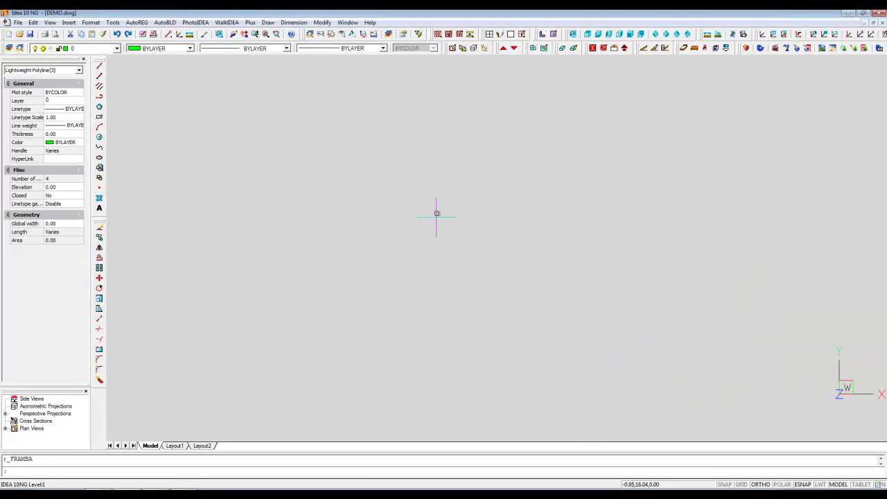
Render the ramp, stairs and slab shaded in an isometric hidden-line view, then select the floor slab.
click(462, 50)
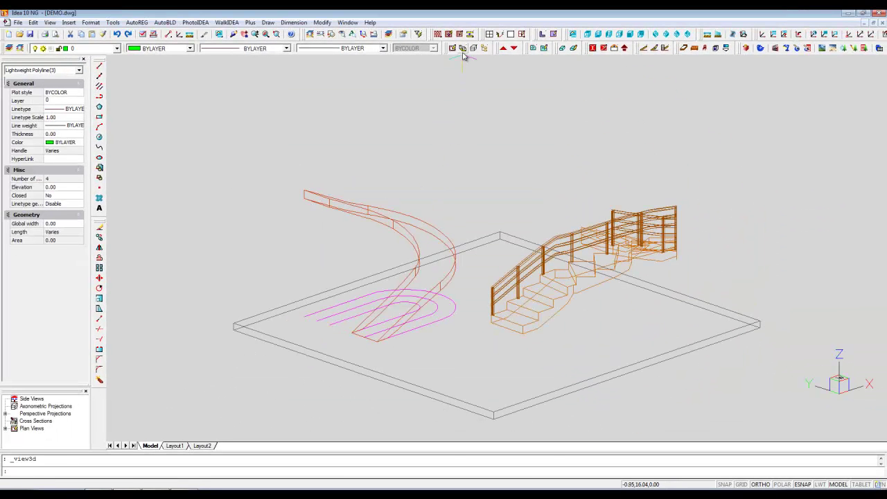
text(hide)
key(Return)
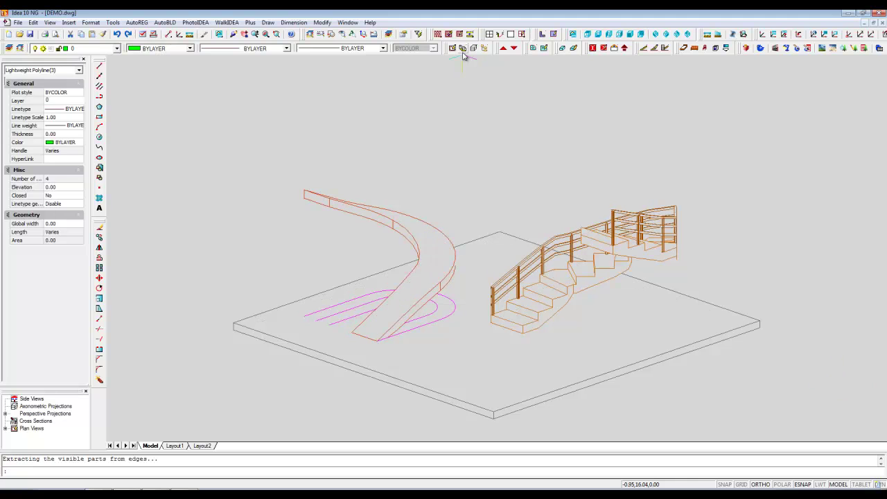
click(760, 48)
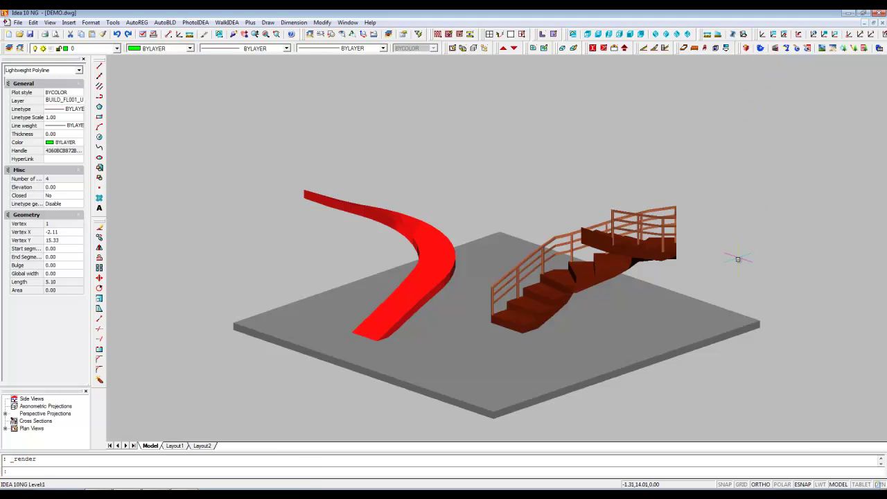
click(698, 311)
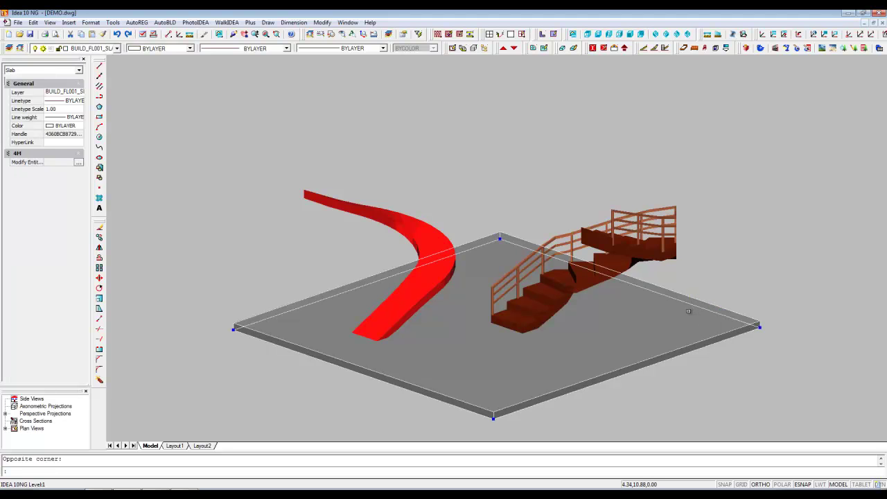
Copy the floor slab 3 units straight up (@0,0,3) and refresh the hidden-line view.
click(99, 237)
click(204, 338)
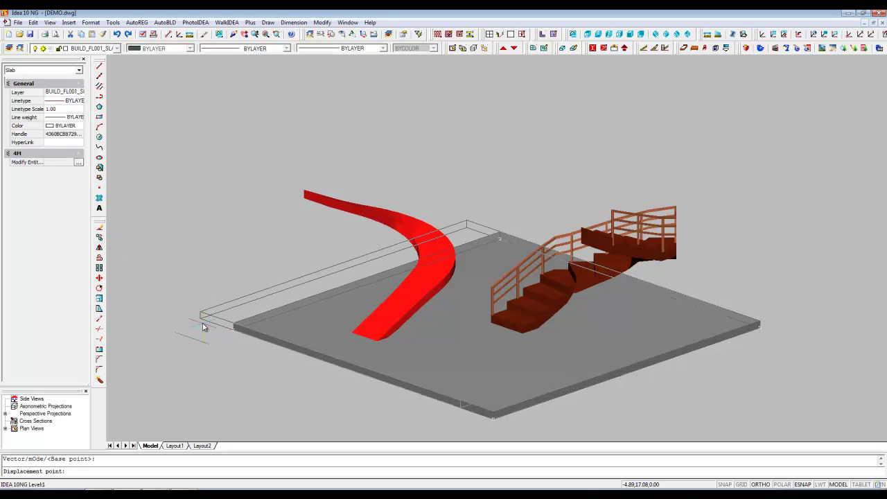
text(@0,0,3)
key(Return)
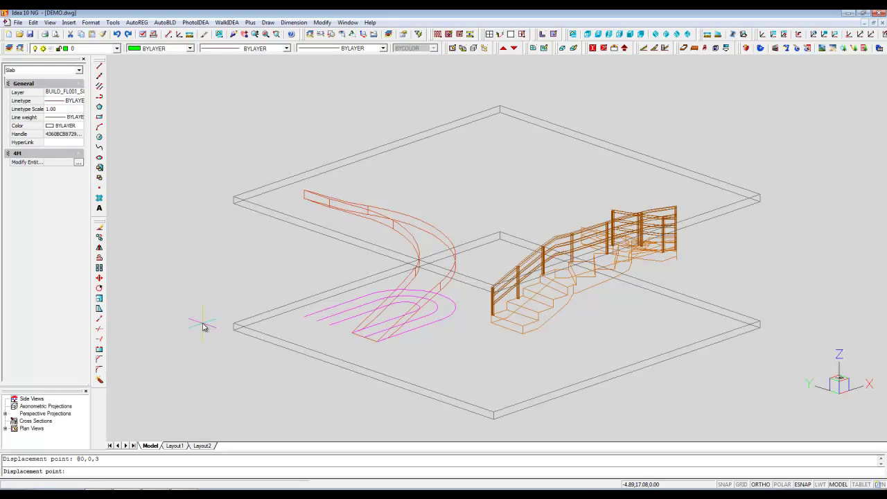
key(Return)
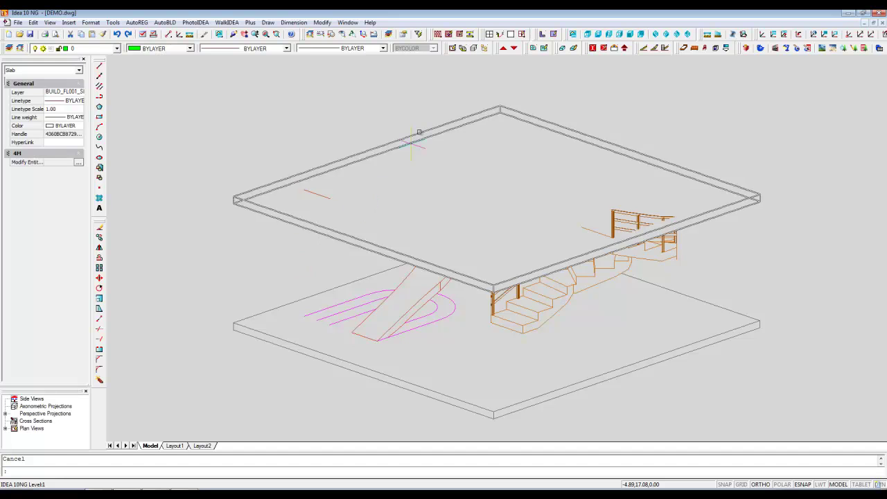
In top view, open the upper slab's properties and start a polyline hole outline.
click(453, 49)
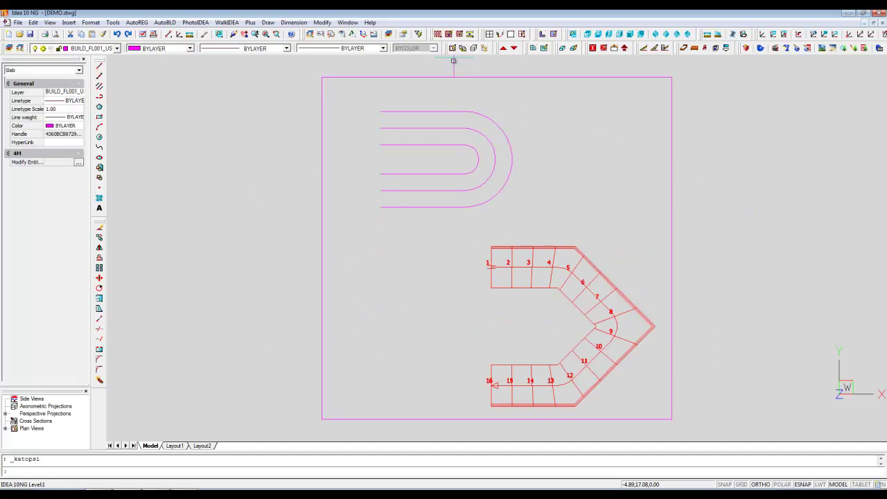
double_click(448, 77)
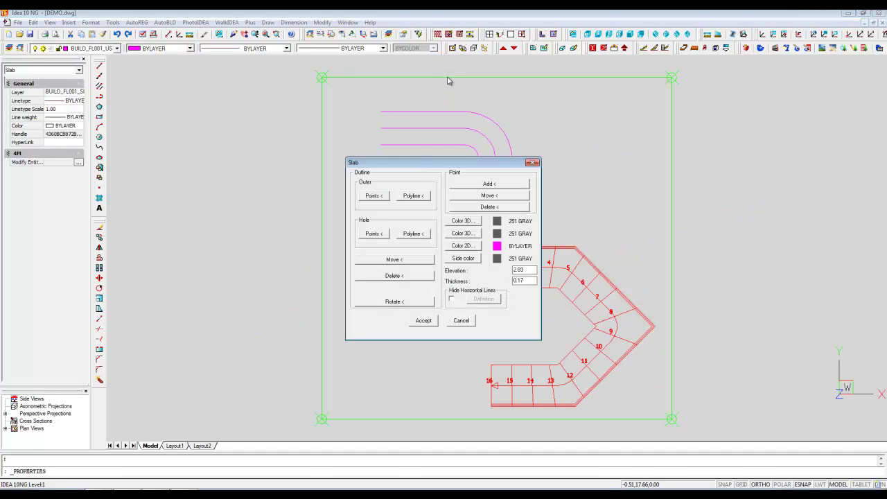
click(373, 234)
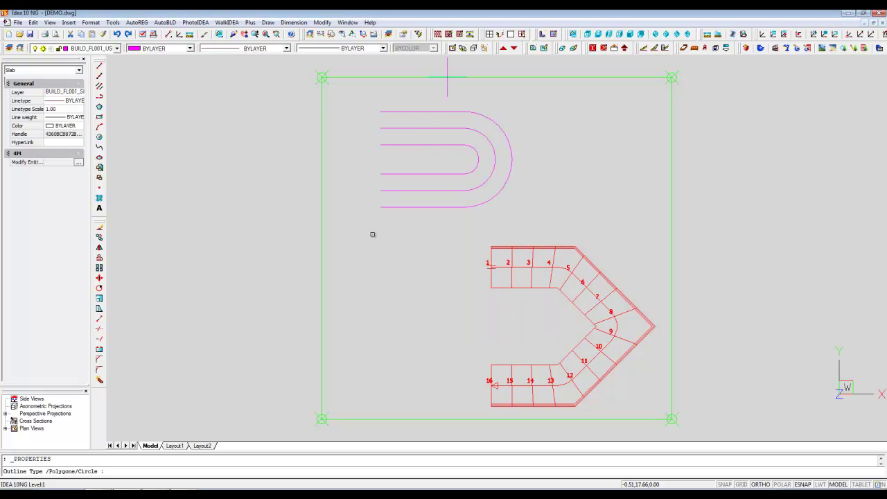
text(p)
key(Return)
Trace the opening around the stair's turning flight, ending at @-1.5,0, and apply it to the slab.
click(492, 287)
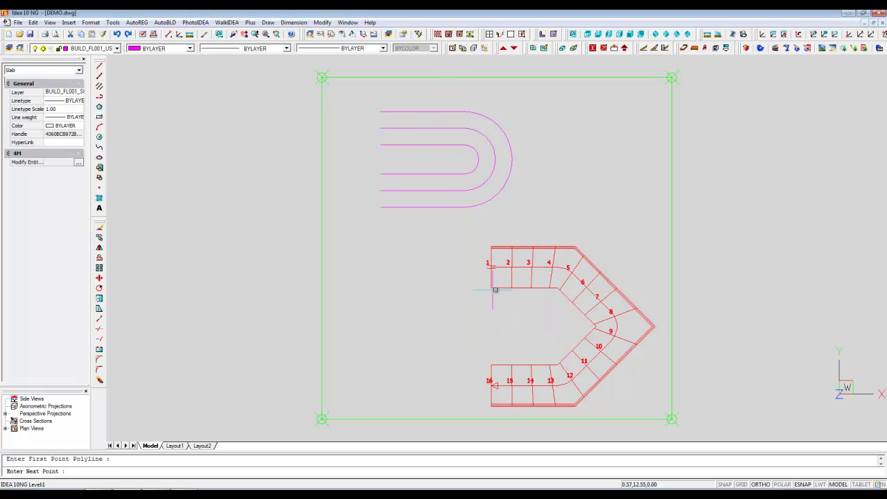
click(555, 287)
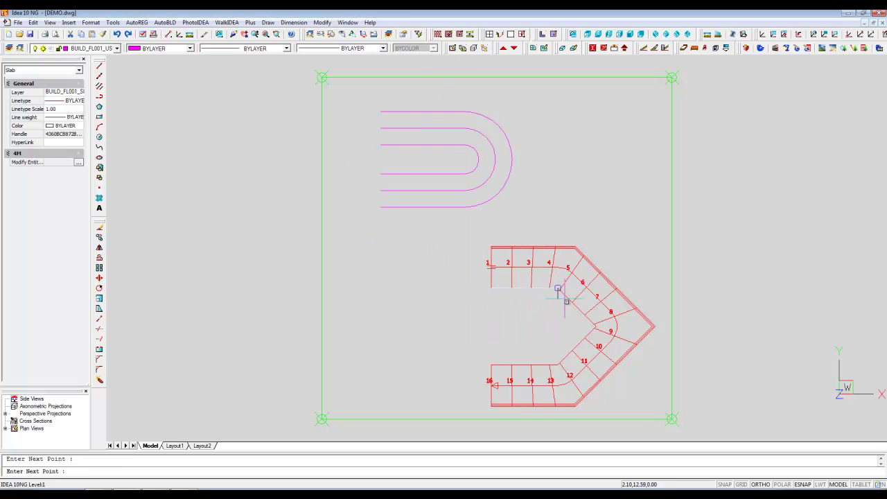
click(558, 363)
click(492, 365)
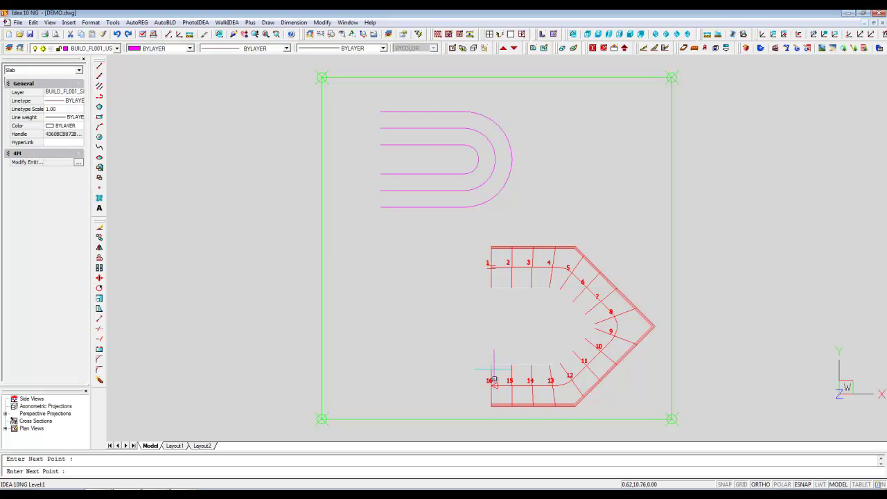
click(490, 406)
click(574, 407)
click(655, 326)
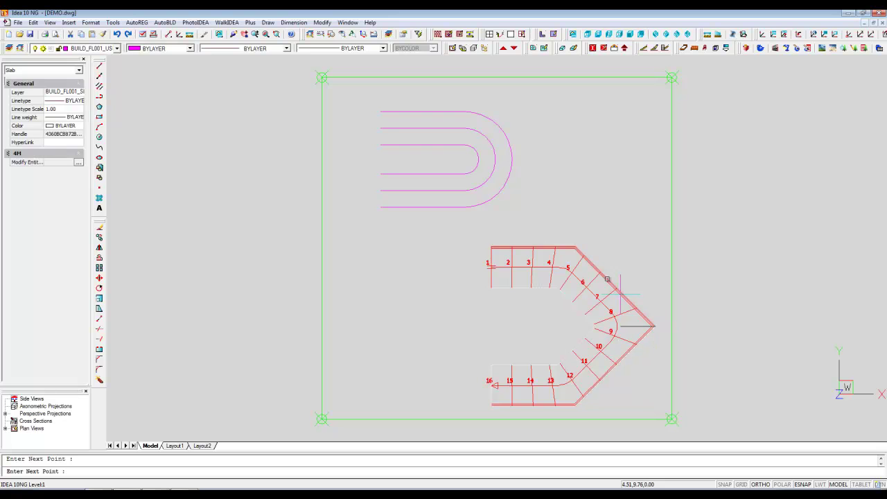
click(574, 242)
text(@-1.5,0)
key(Return)
key(Return)
key(Return)
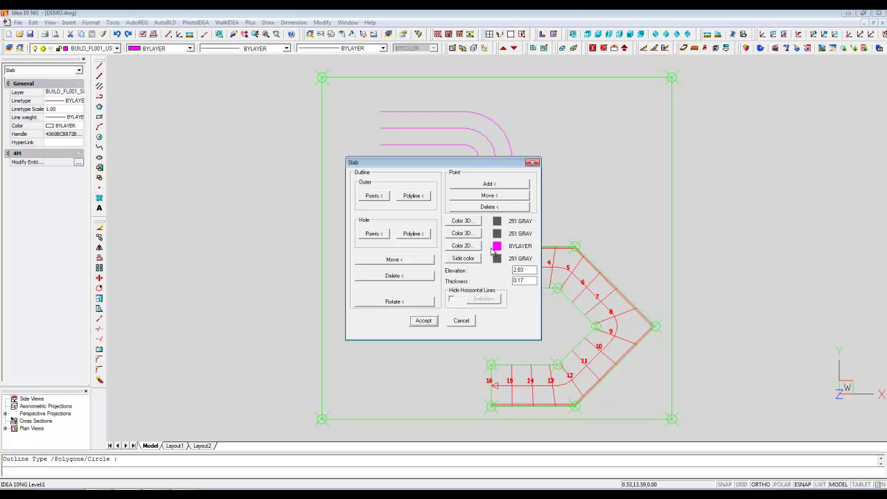
click(420, 320)
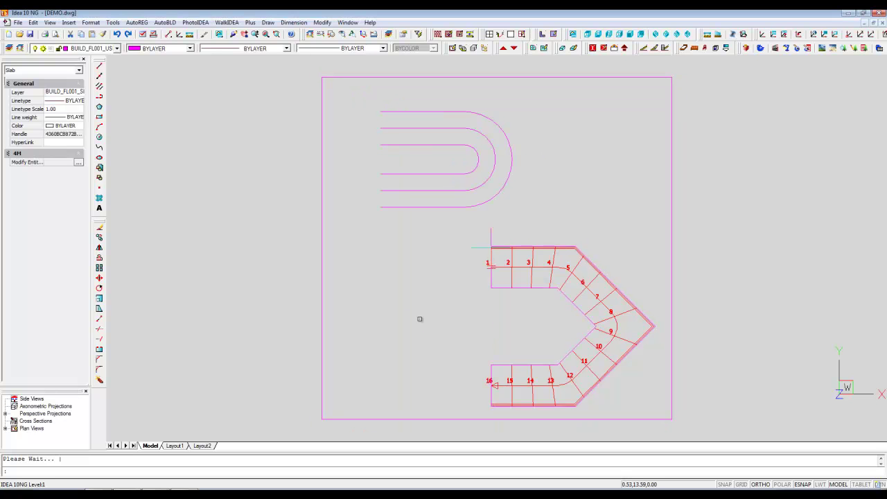
Show the slabs, stair and ramp in hidden-line isometric, orbit to a new angle, and render shaded.
click(463, 48)
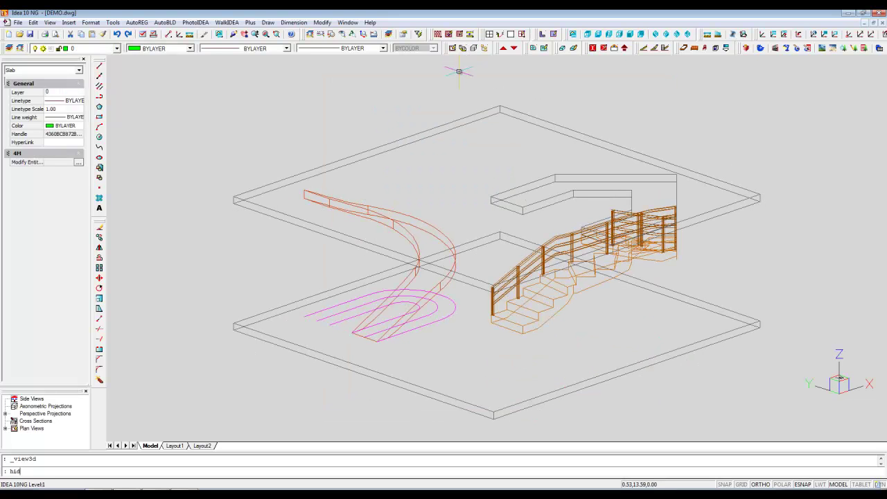
key(Return)
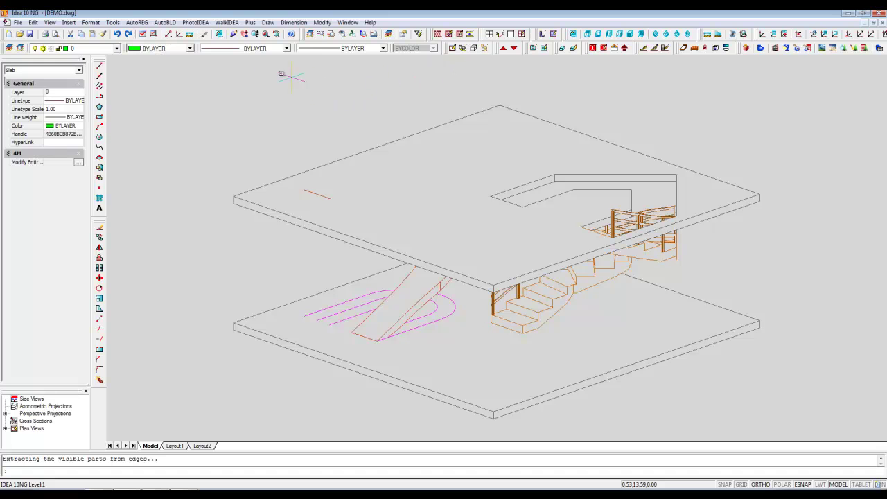
click(234, 34)
mouse_move(615, 243)
mouse_down()
mouse_move(537, 308)
mouse_move(525, 376)
mouse_move(524, 208)
mouse_move(527, 240)
mouse_move(543, 148)
mouse_move(547, 277)
mouse_move(495, 366)
mouse_move(506, 384)
mouse_move(532, 243)
mouse_up()
key(Escape)
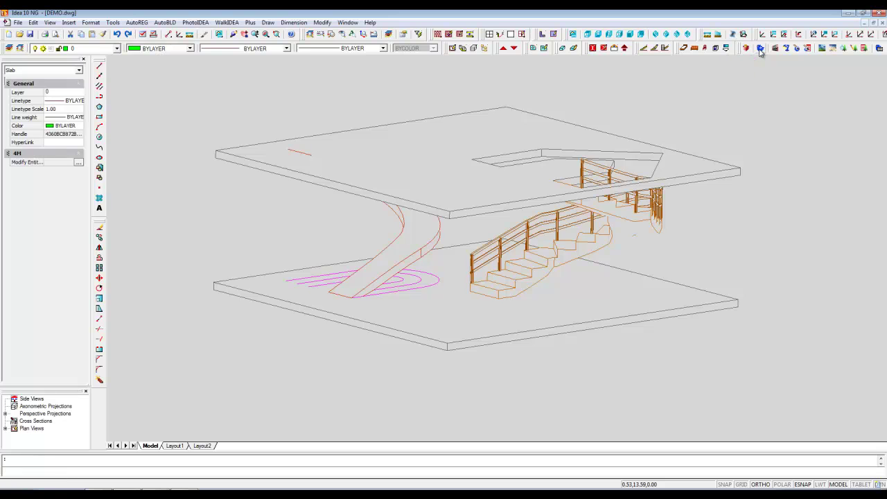
click(760, 50)
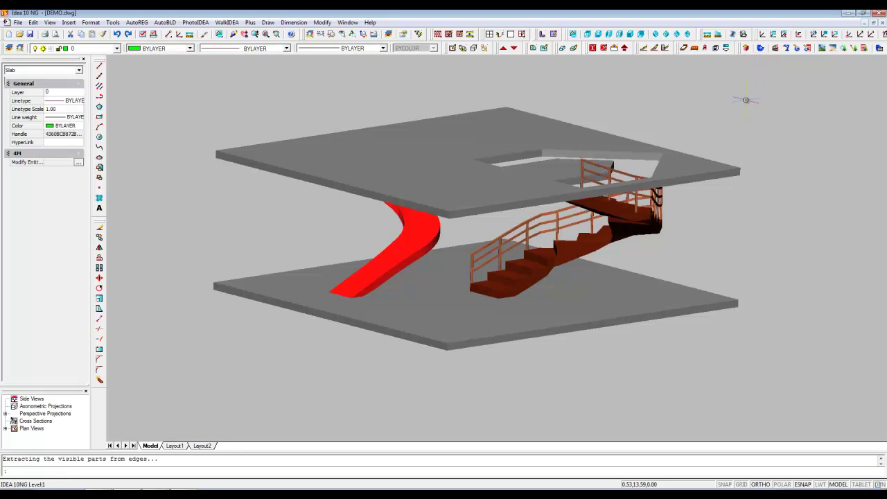